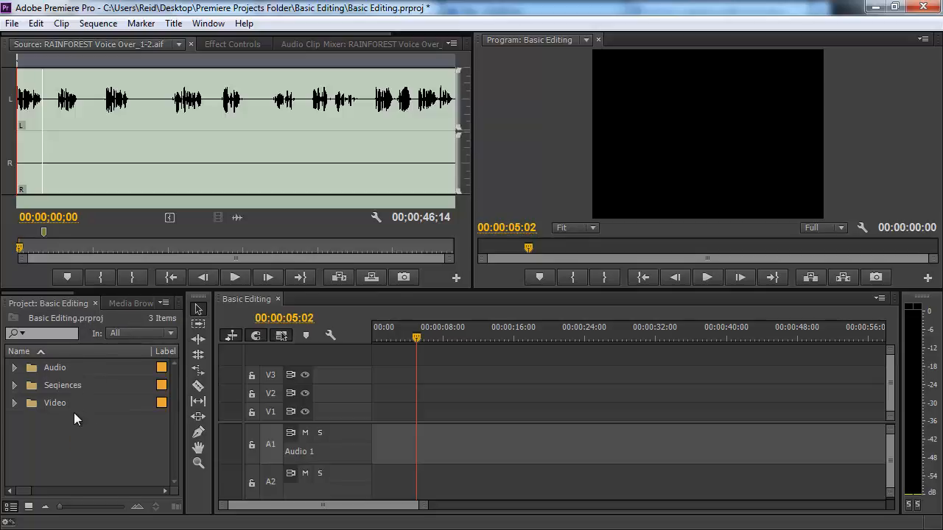
Expand the Audio, Seqiences and Video bins in the project and look through their contents
{"action": "left_click", "coordinate": [14, 367]}
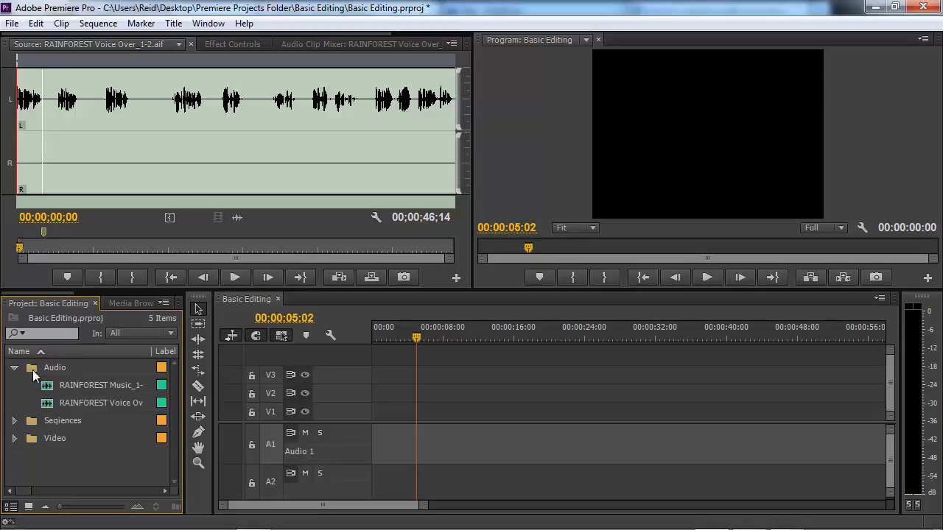
{"action": "left_click", "coordinate": [14, 420]}
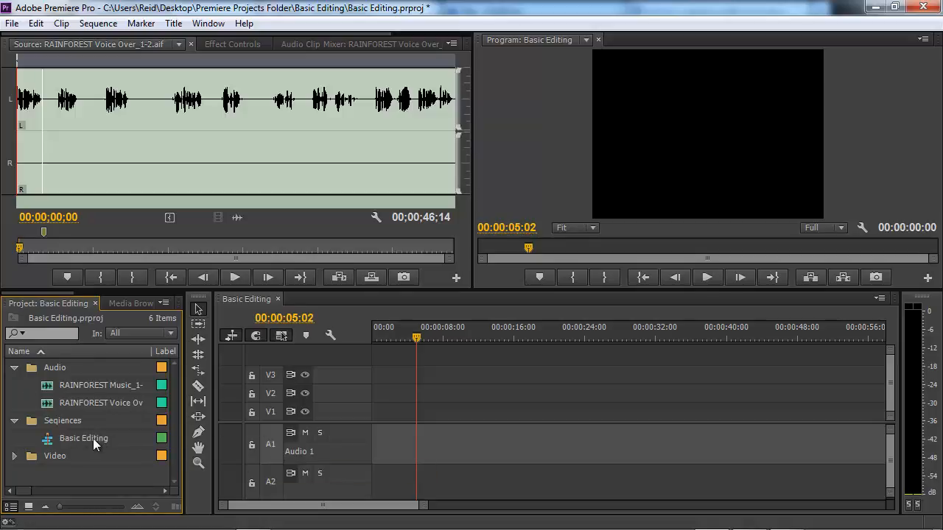
{"action": "left_click", "coordinate": [14, 456]}
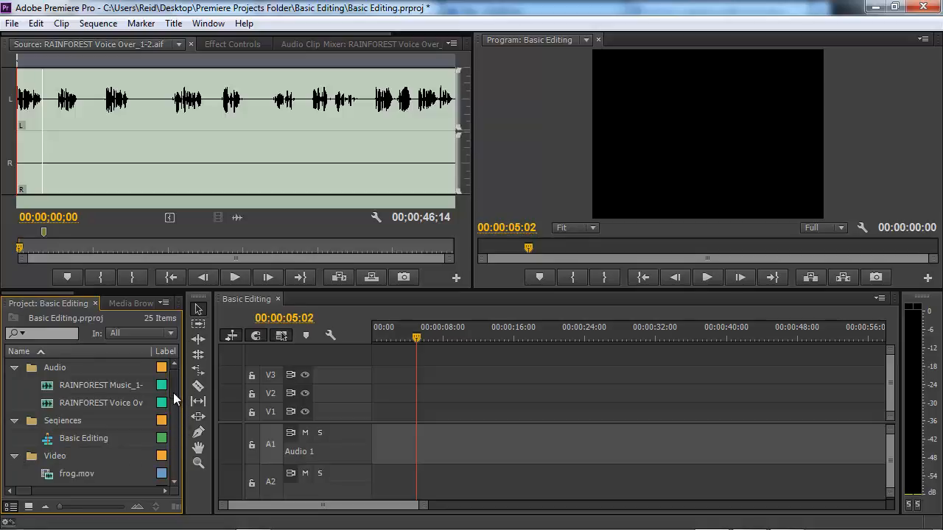
{"action": "scroll", "coordinate": [173, 406], "scroll_direction": "down", "scroll_amount": 4}
{"action": "left_click_drag", "start_coordinate": [173, 410], "coordinate": [173, 388]}
Switch to Rainforest Script.doc in LibreOffice Writer and review its Audio and Video columns
{"action": "key", "text": "alt+Tab"}
{"action": "key", "text": "alt+Tab"}
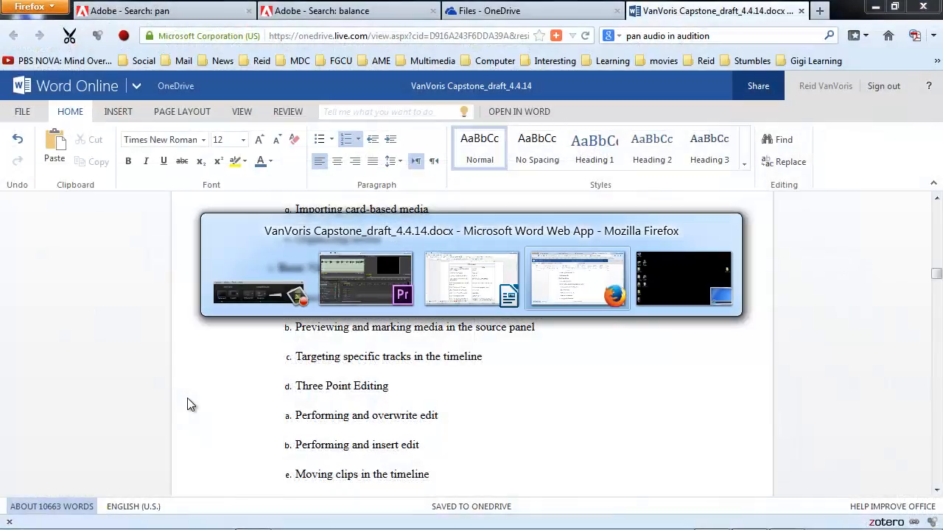
{"action": "key", "text": "alt+Tab"}
{"action": "key", "text": "alt+Tab"}
{"action": "key", "text": "alt+Tab"}
{"action": "key", "text": "alt+Tab"}
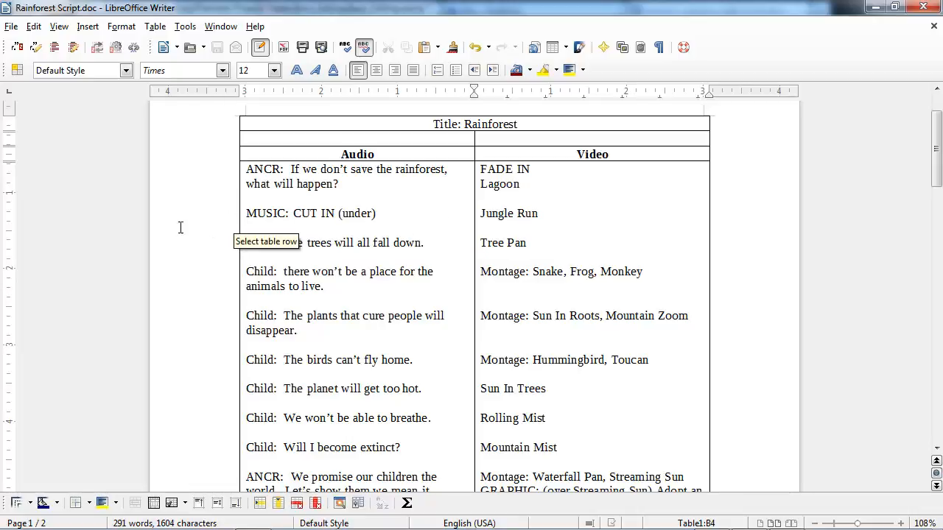
{"action": "left_click", "coordinate": [186, 254]}
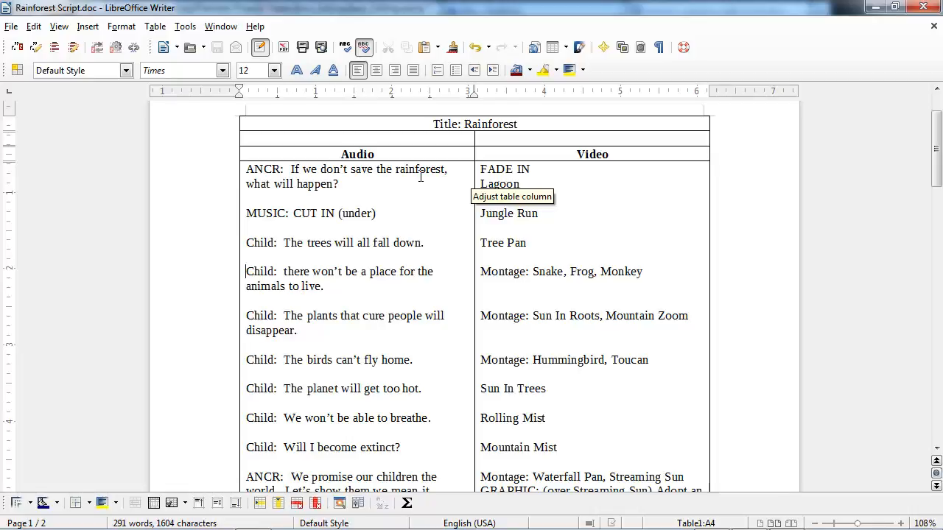
Return to Premiere Pro and widen the project area and its Name column to show the full clip names
{"action": "key", "text": "alt+Tab"}
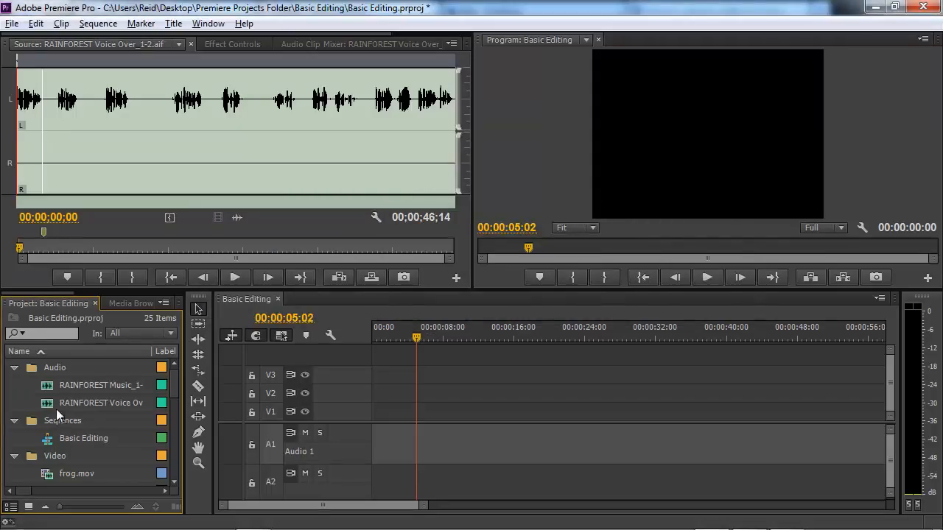
{"action": "left_click_drag", "start_coordinate": [185, 402], "coordinate": [226, 388]}
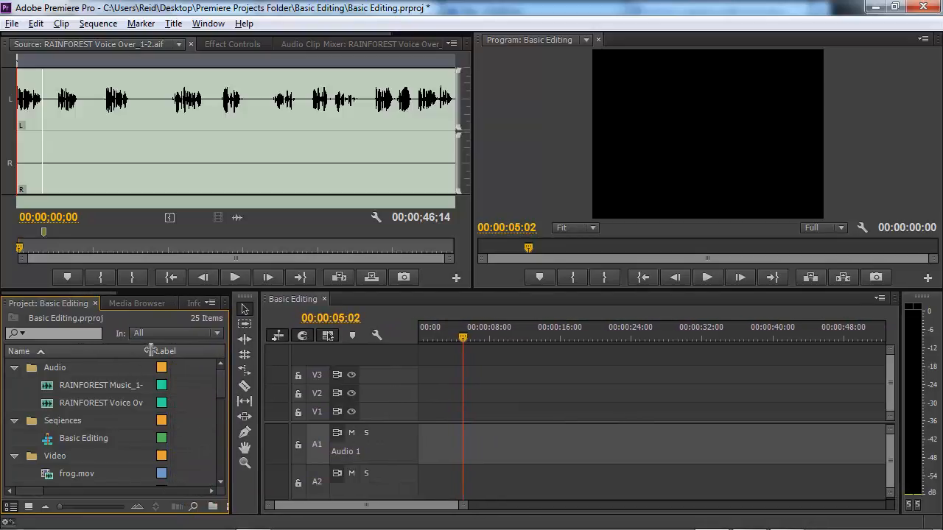
{"action": "left_click_drag", "start_coordinate": [150, 351], "coordinate": [189, 346]}
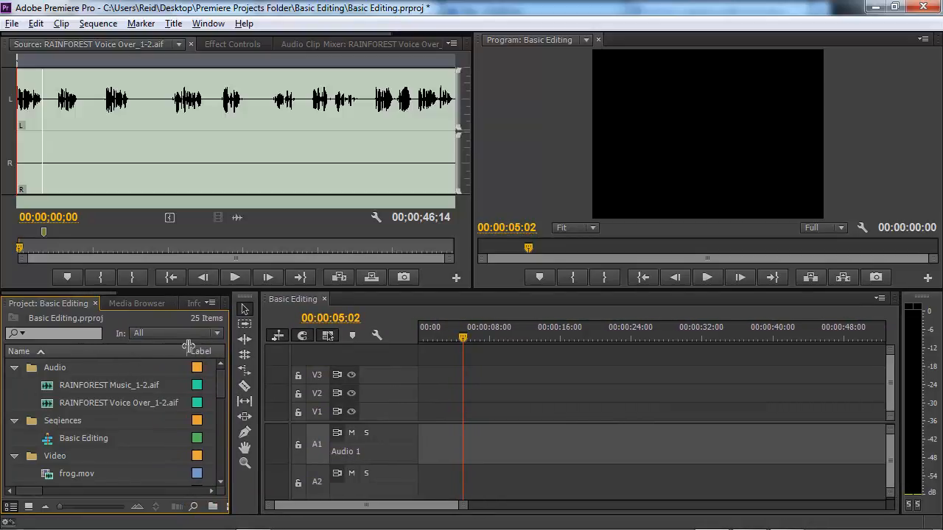
Load RAINFOREST Voice Over_1-2.aif into the source monitor, play its opening lines, and compare them with the script
{"action": "double_click", "coordinate": [47, 404]}
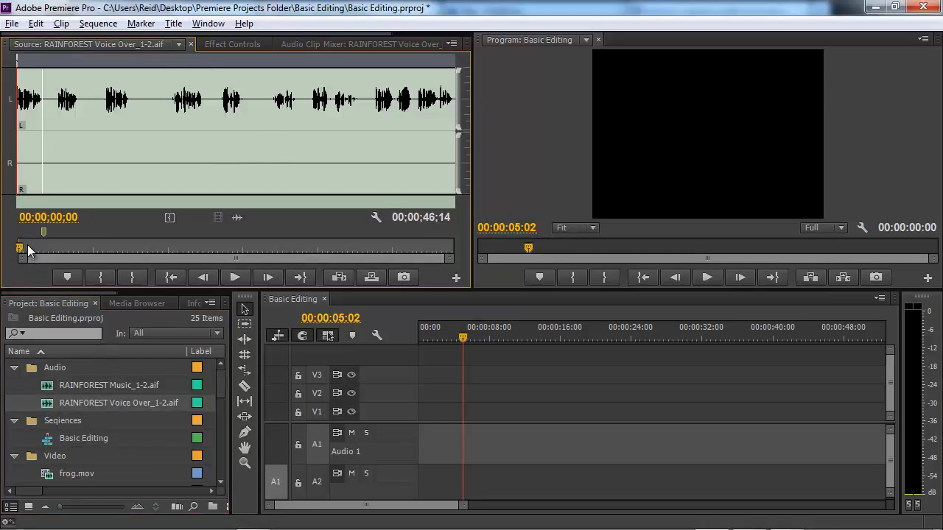
{"action": "key", "text": "space"}
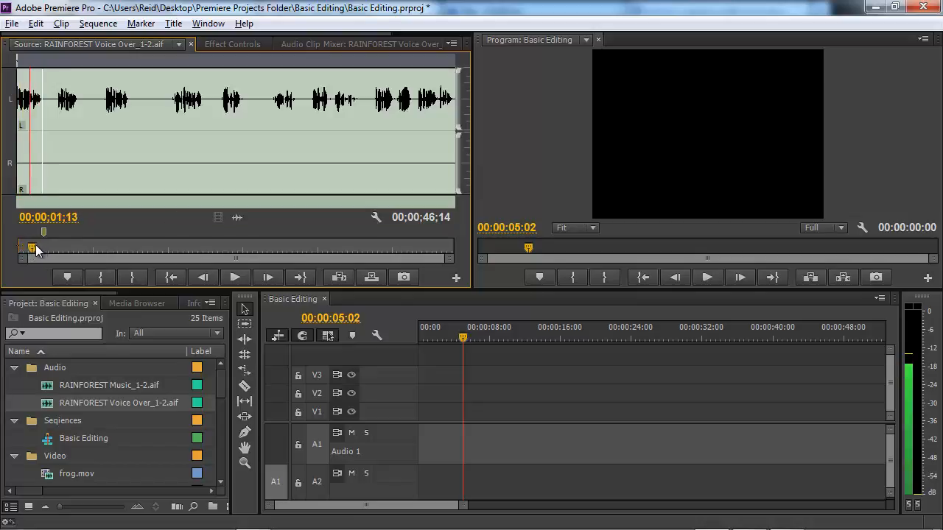
{"action": "left_click_drag", "start_coordinate": [36, 245], "coordinate": [19, 251]}
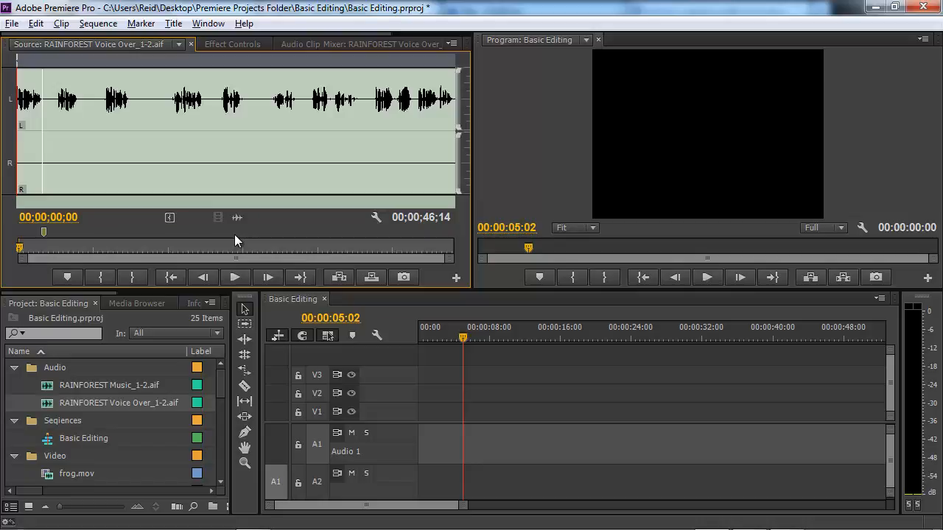
{"action": "key", "text": "space"}
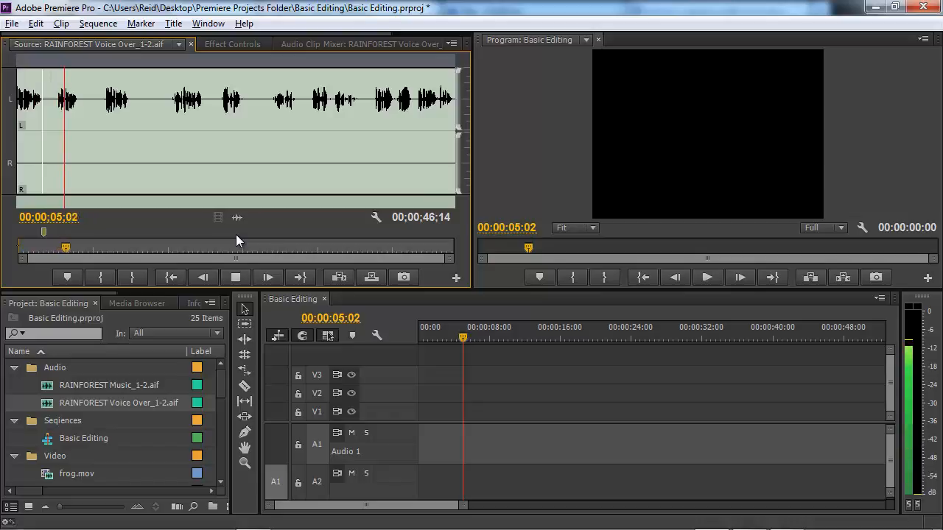
{"action": "key", "text": "space"}
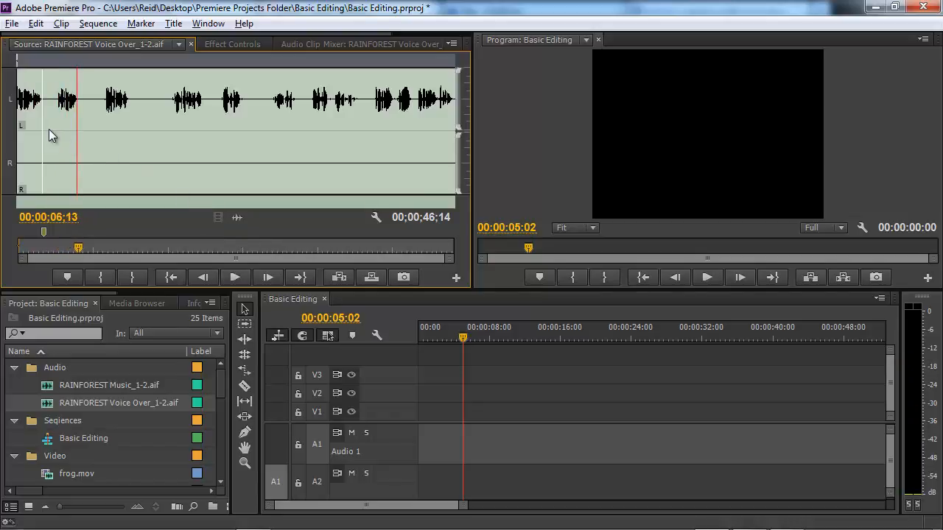
{"action": "key", "text": "alt+Tab"}
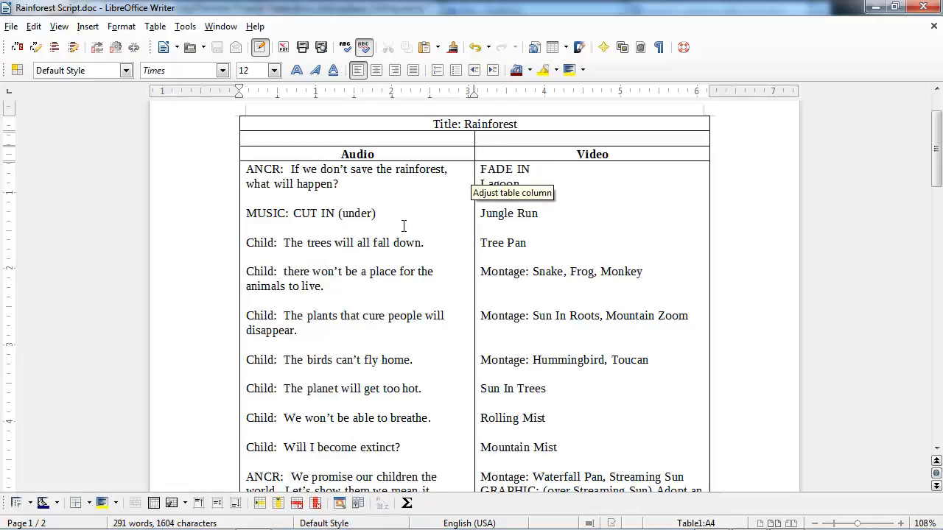
{"action": "key", "text": "alt+Tab"}
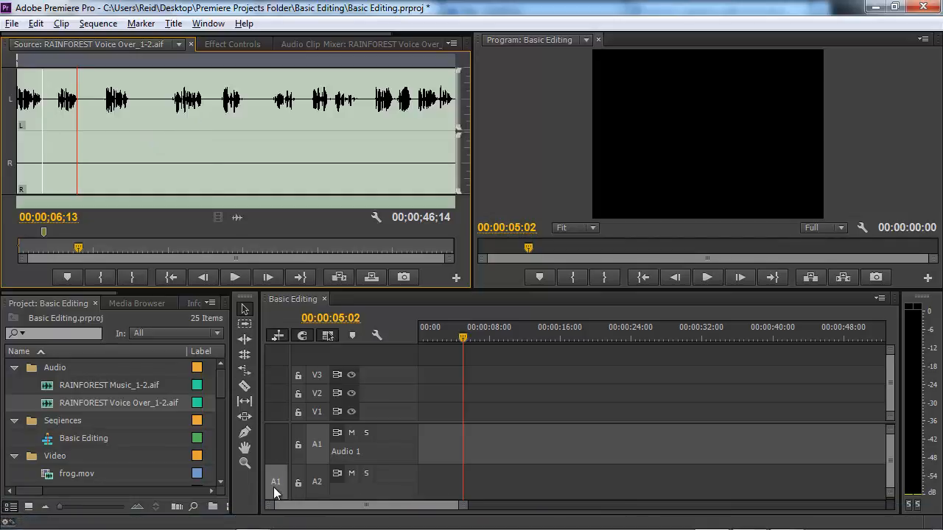
Overwrite the entire voice-over clip onto track A1 at the start of the Basic Editing sequence
{"action": "left_click_drag", "start_coordinate": [273, 487], "coordinate": [280, 457]}
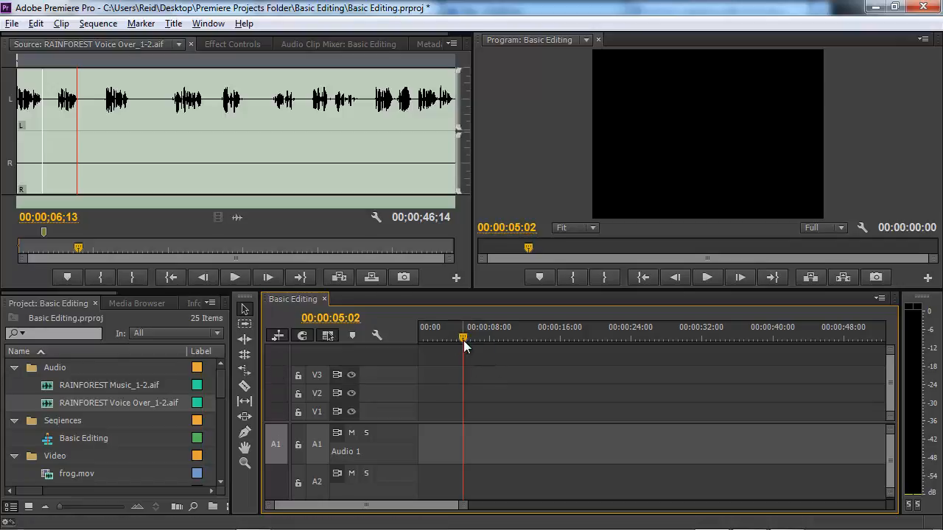
{"action": "left_click_drag", "start_coordinate": [463, 337], "coordinate": [417, 334]}
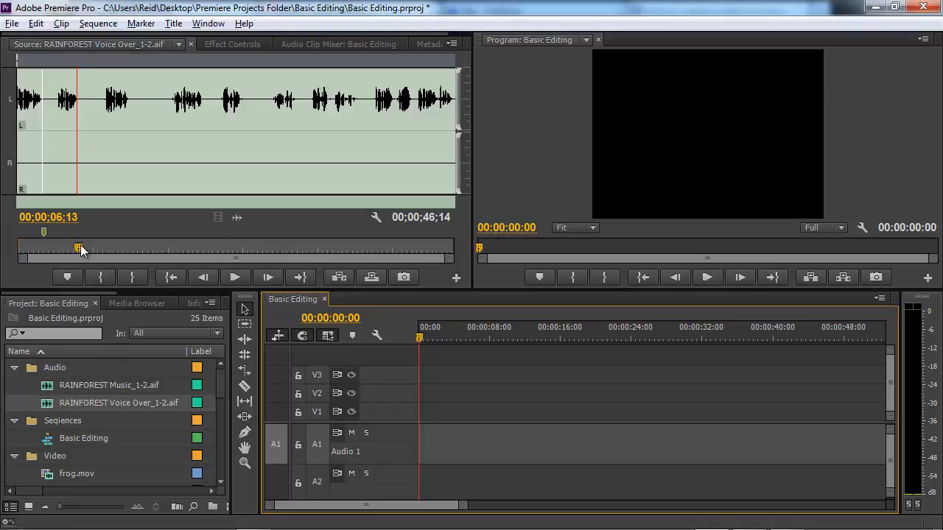
{"action": "left_click_drag", "start_coordinate": [81, 249], "coordinate": [11, 247]}
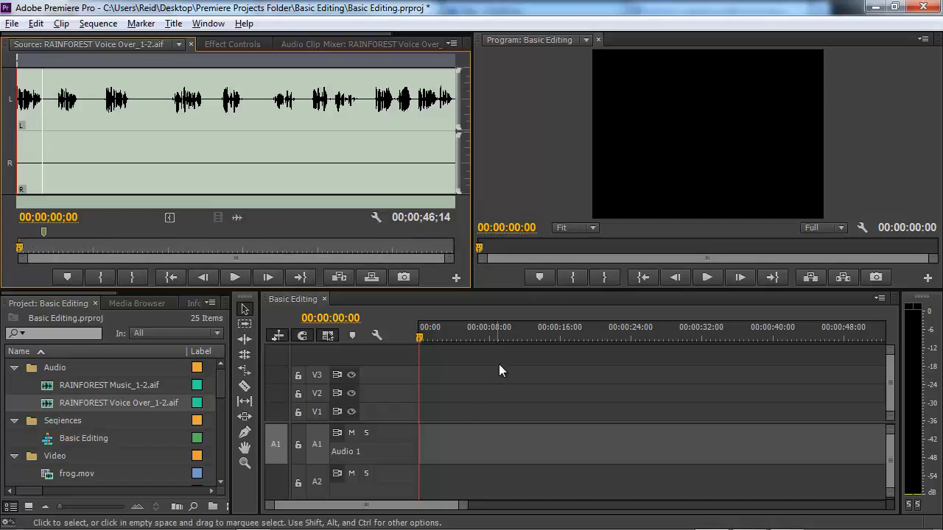
{"action": "left_click", "coordinate": [371, 277]}
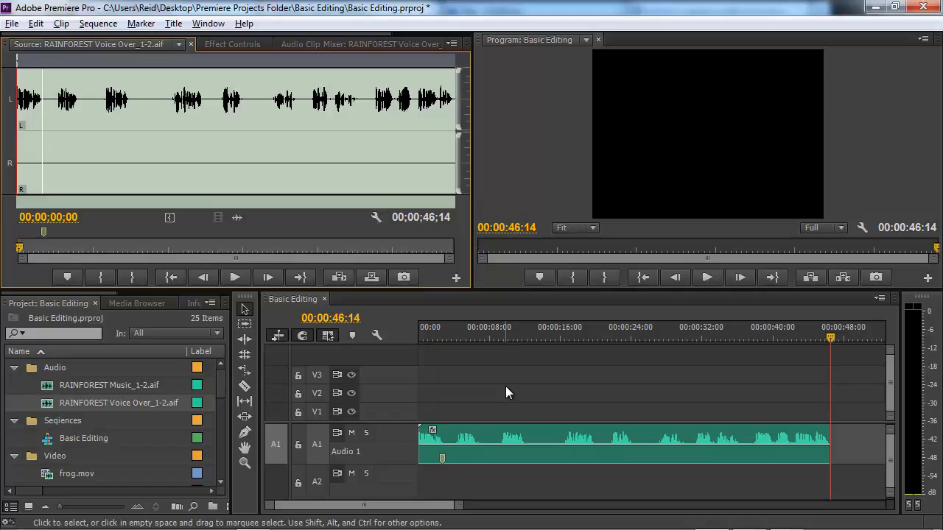
Play the sequence's opening from the start and check the script for the music cue
{"action": "key", "text": "Home"}
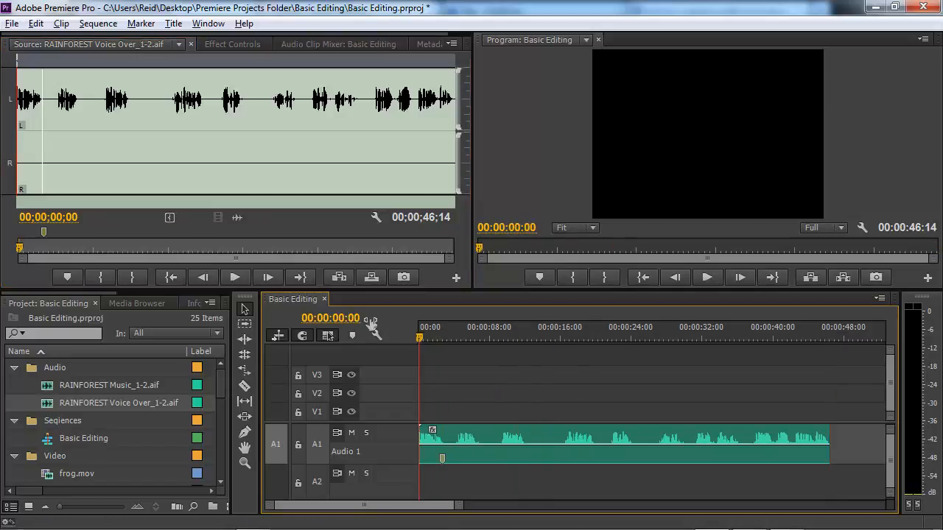
{"action": "key", "text": "space"}
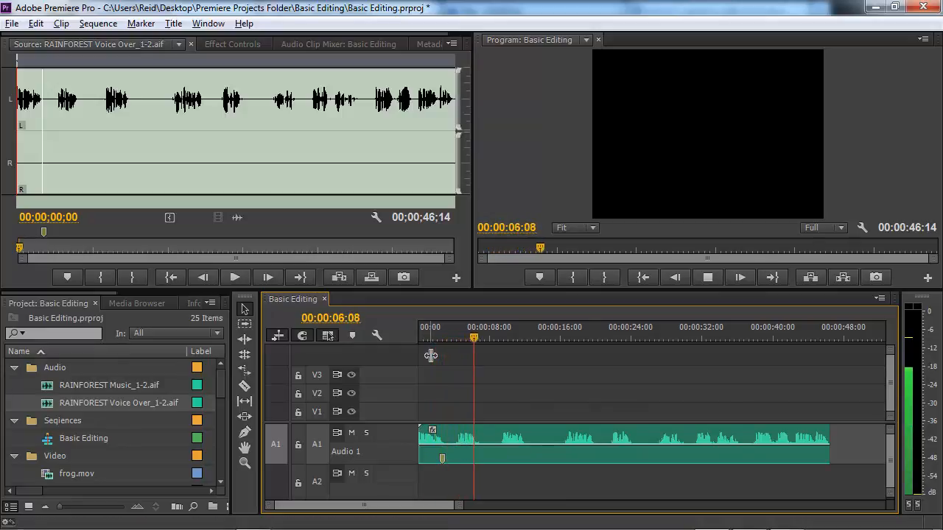
{"action": "key", "text": "space"}
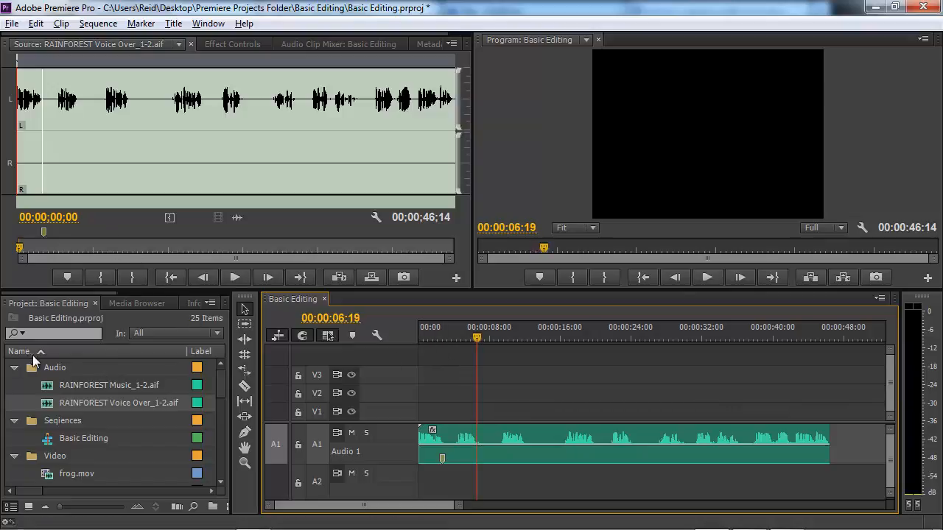
{"action": "key", "text": "alt+Tab"}
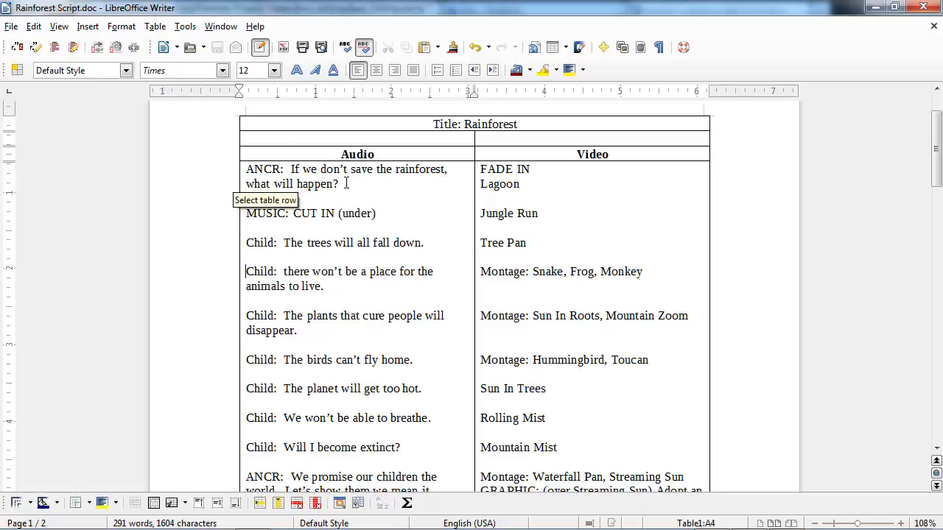
{"action": "key", "text": "alt+Tab"}
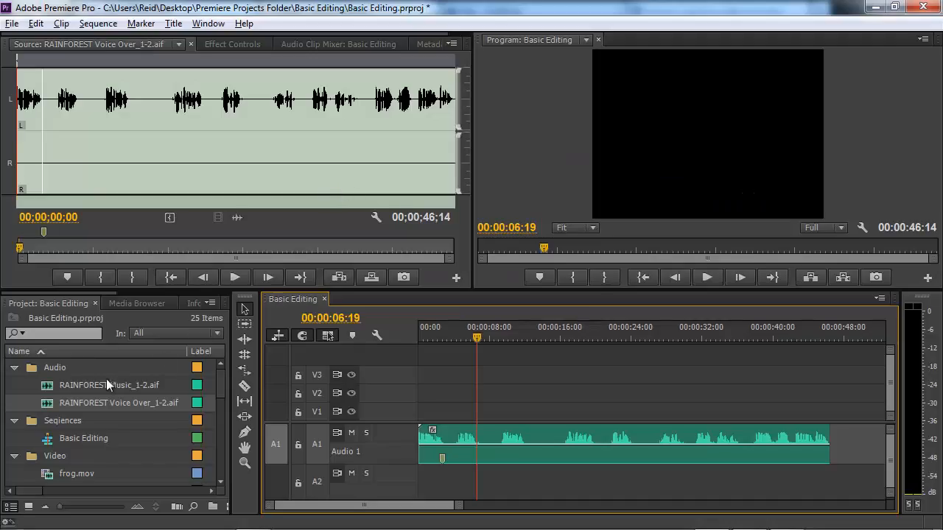
Load RAINFOREST Music_1-2.aif into the source monitor and play its opening from the beginning
{"action": "mouse_move", "coordinate": [51, 388]}
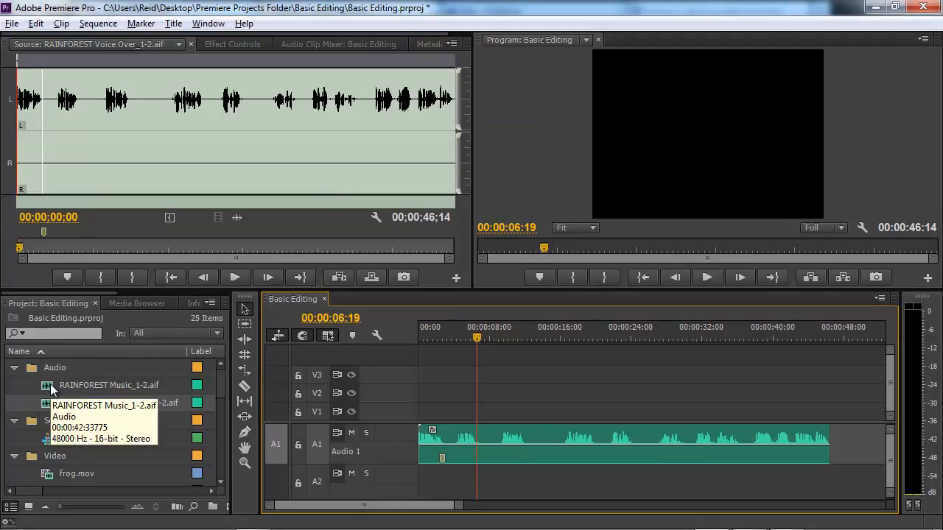
{"action": "double_click", "coordinate": [51, 388]}
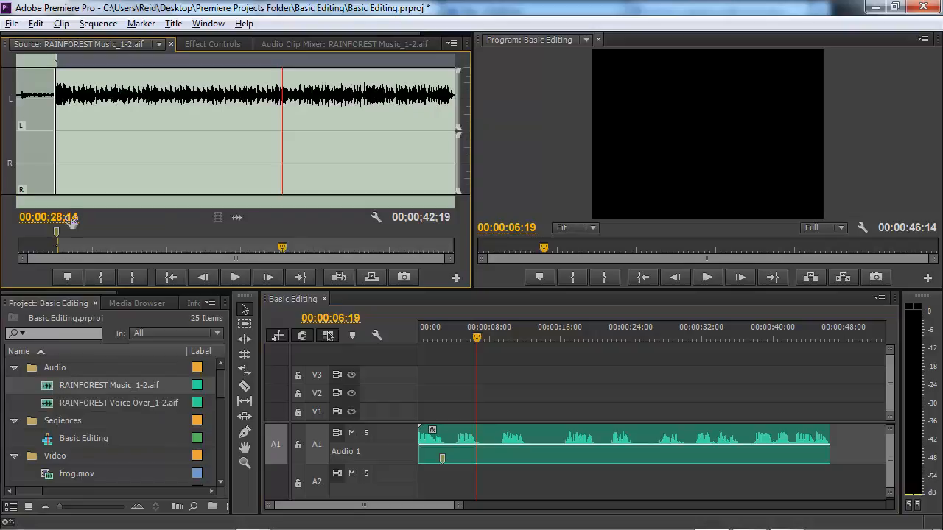
{"action": "left_click_drag", "start_coordinate": [78, 246], "coordinate": [0, 255]}
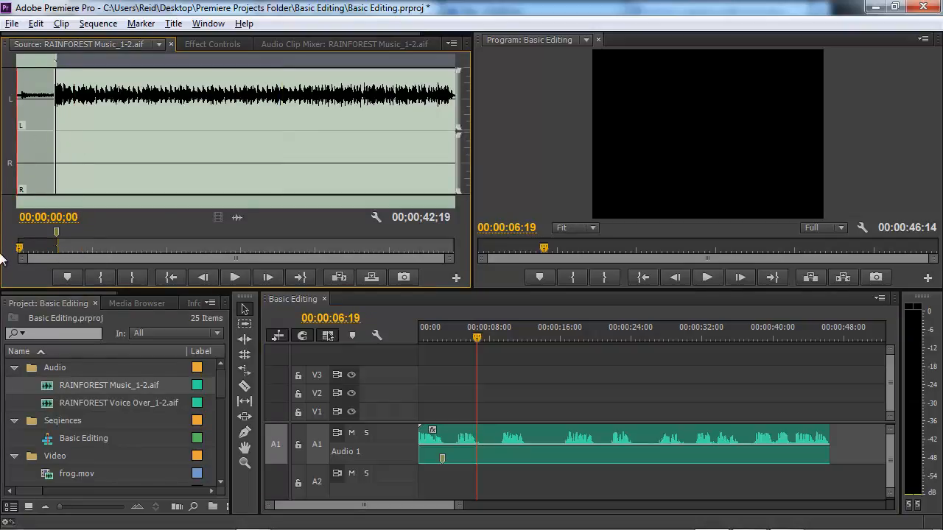
{"action": "key", "text": "space"}
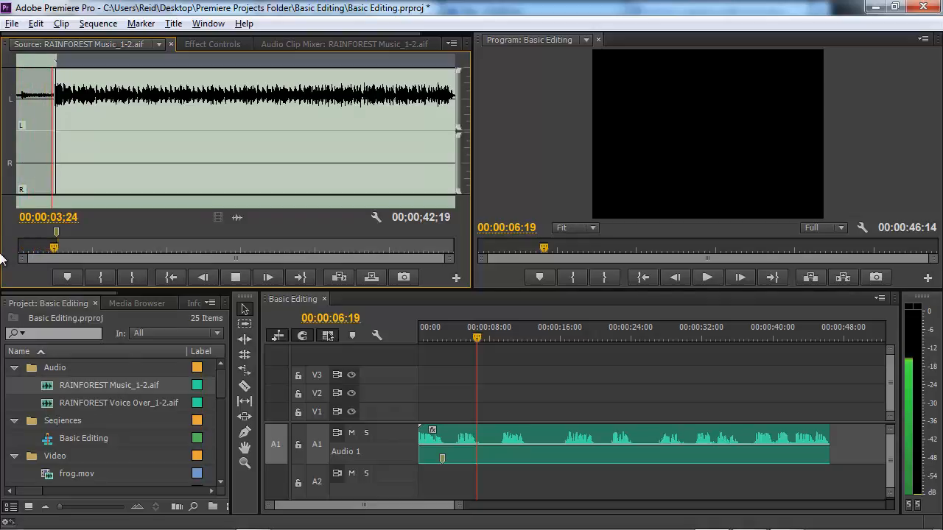
{"action": "key", "text": "space"}
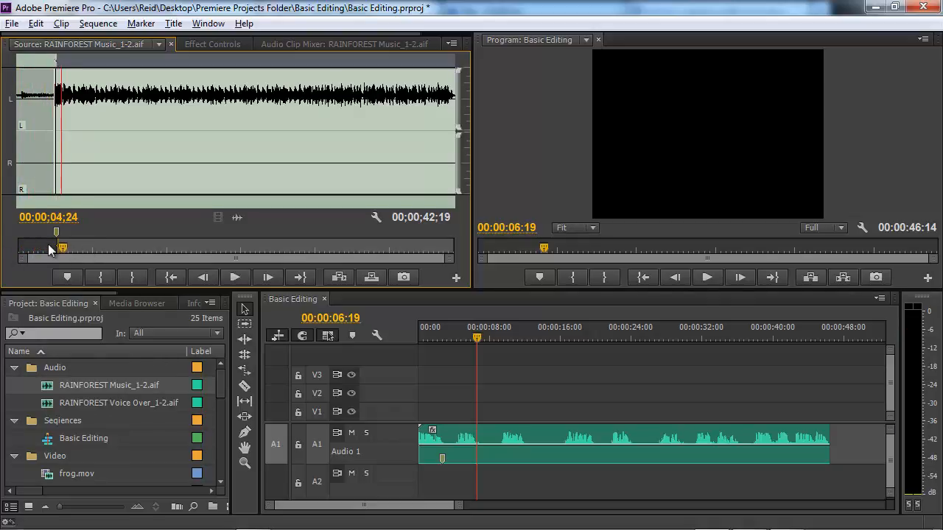
Step frame by frame through RAINFOREST Music_1-2.aif from 00;00;03;24 to locate the first strong beat
{"action": "left_click_drag", "start_coordinate": [62, 248], "coordinate": [52, 252]}
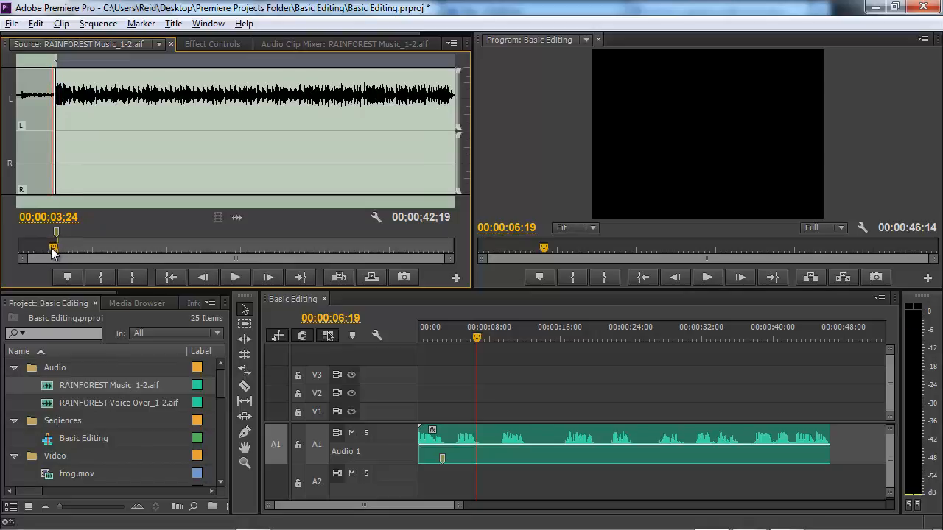
{"action": "left_click", "coordinate": [268, 277]}
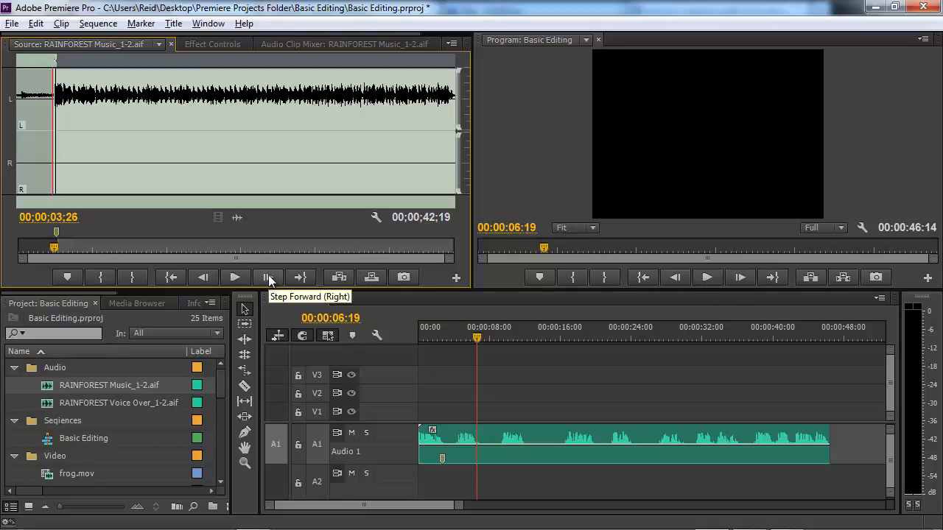
{"action": "left_click", "coordinate": [268, 277]}
{"action": "left_click", "coordinate": [268, 277]}
{"action": "left_click", "coordinate": [268, 277]}
{"action": "left_click", "coordinate": [268, 277]}
{"action": "left_click", "coordinate": [268, 277]}
{"action": "left_click", "coordinate": [268, 277]}
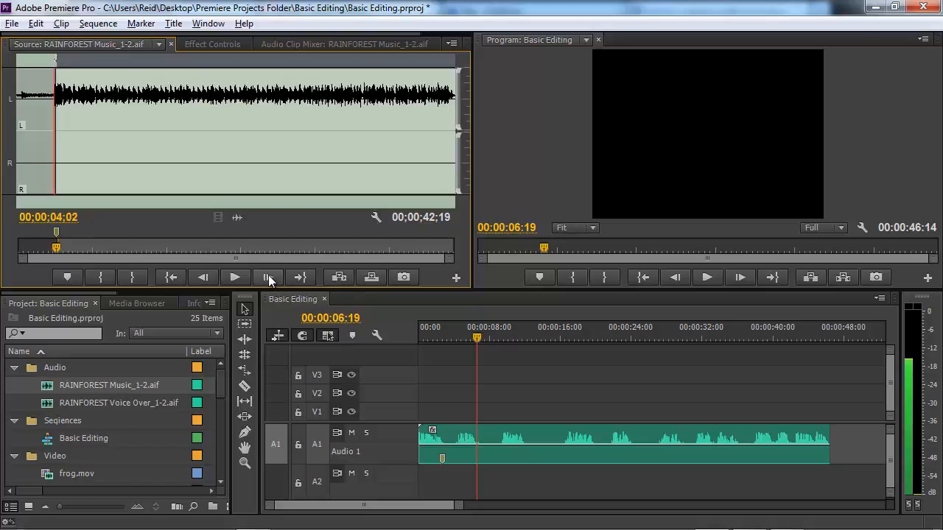
{"action": "left_click", "coordinate": [268, 274]}
{"action": "left_click", "coordinate": [268, 275]}
{"action": "left_click", "coordinate": [268, 275]}
{"action": "left_click", "coordinate": [268, 274]}
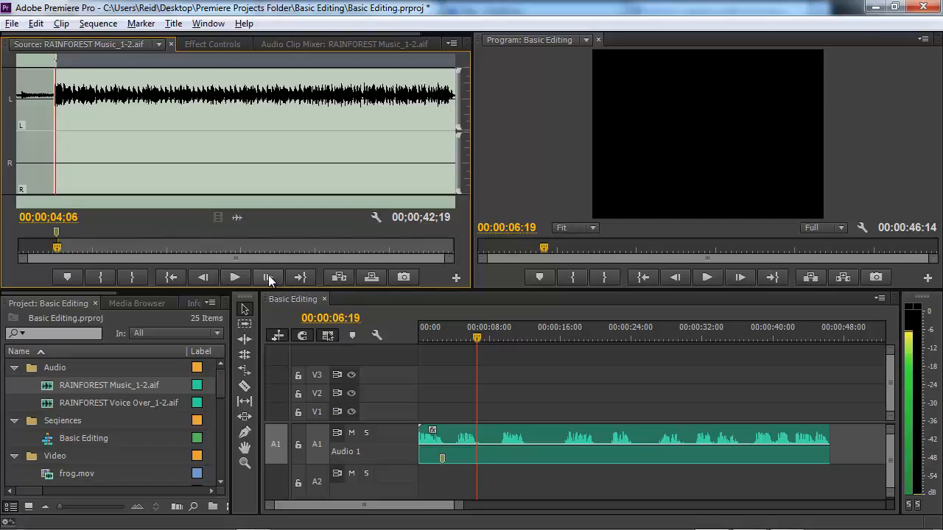
{"action": "left_click", "coordinate": [268, 274]}
{"action": "left_click", "coordinate": [268, 275]}
{"action": "left_click", "coordinate": [268, 275]}
{"action": "left_click", "coordinate": [268, 275]}
{"action": "left_click", "coordinate": [268, 275]}
{"action": "left_click", "coordinate": [267, 275]}
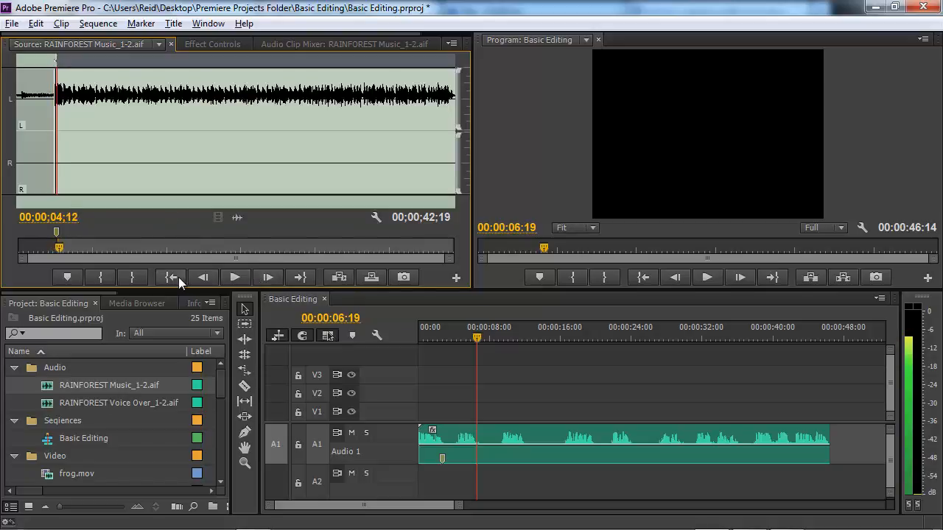
Step the music clip back to 00;00;04;02 and set its In point at that frame
{"action": "left_click", "coordinate": [204, 277]}
{"action": "left_click", "coordinate": [205, 277]}
{"action": "left_click", "coordinate": [205, 277]}
{"action": "left_click", "coordinate": [205, 277]}
{"action": "left_click", "coordinate": [204, 276]}
{"action": "left_click", "coordinate": [204, 277]}
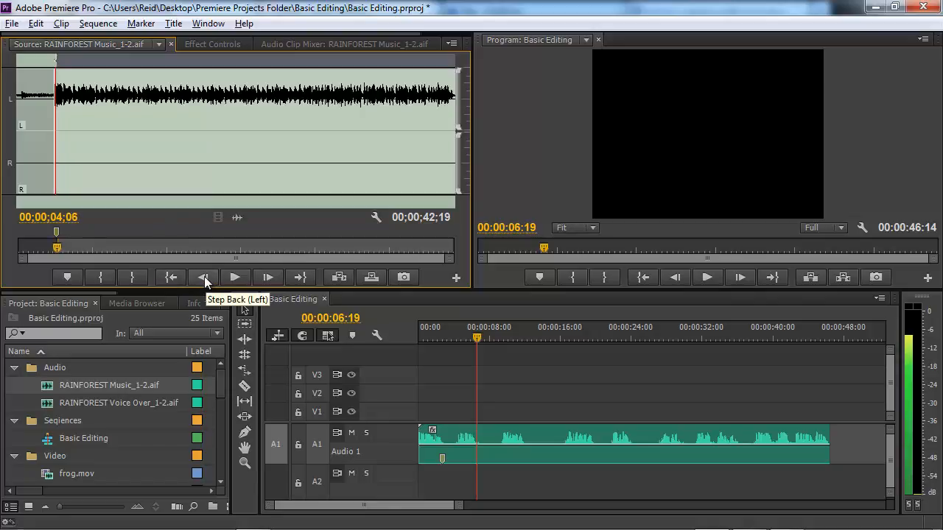
{"action": "left_click", "coordinate": [204, 276]}
{"action": "left_click", "coordinate": [204, 276]}
{"action": "left_click", "coordinate": [204, 276]}
{"action": "left_click", "coordinate": [204, 276]}
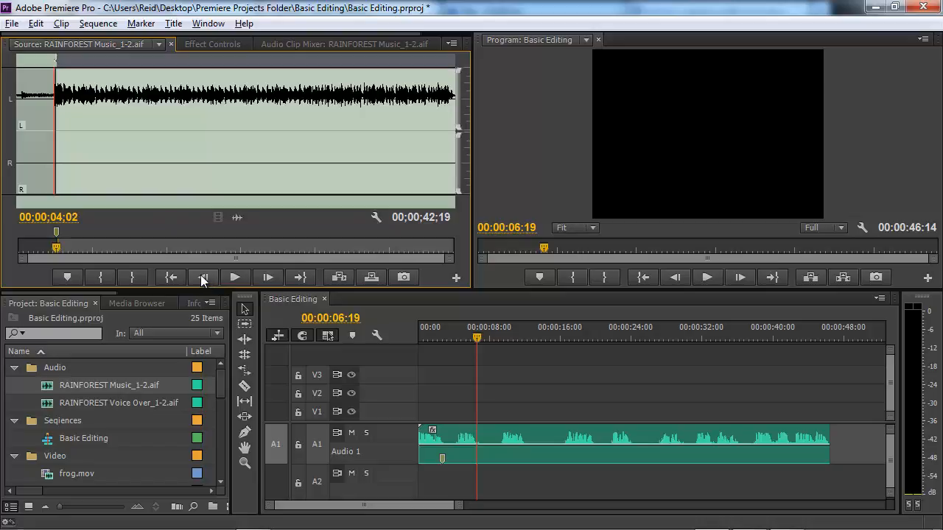
{"action": "left_click", "coordinate": [94, 274]}
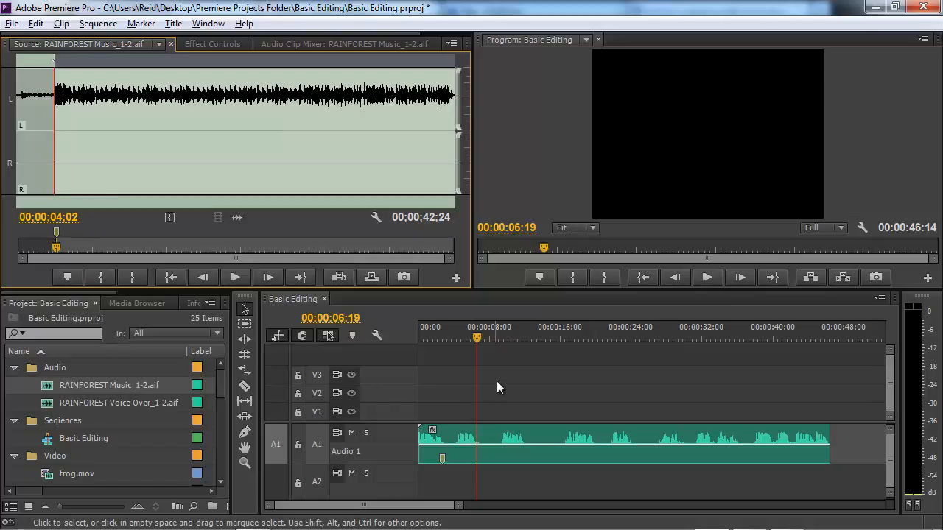
Play the sequence from the start to the end of the first voice-over line and set an In point at 00:00:02:23
{"action": "left_click_drag", "start_coordinate": [477, 340], "coordinate": [421, 339]}
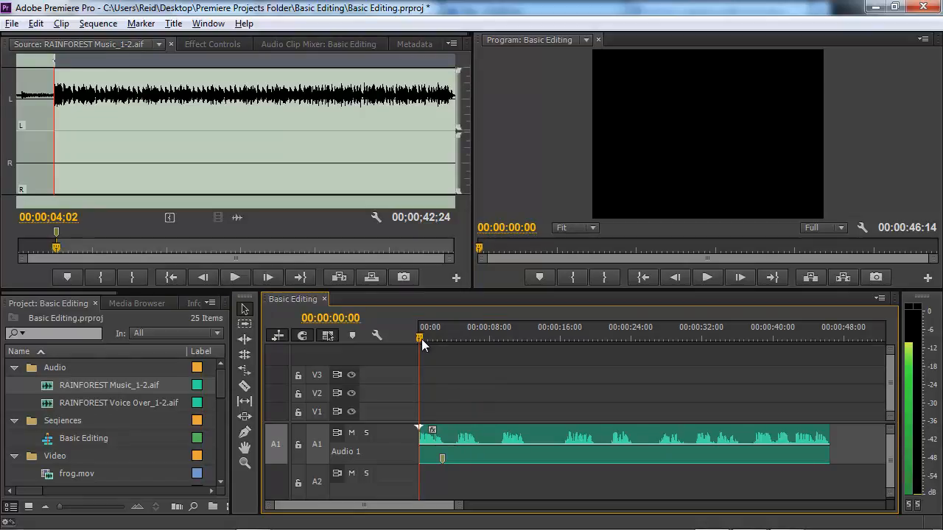
{"action": "key", "text": "space"}
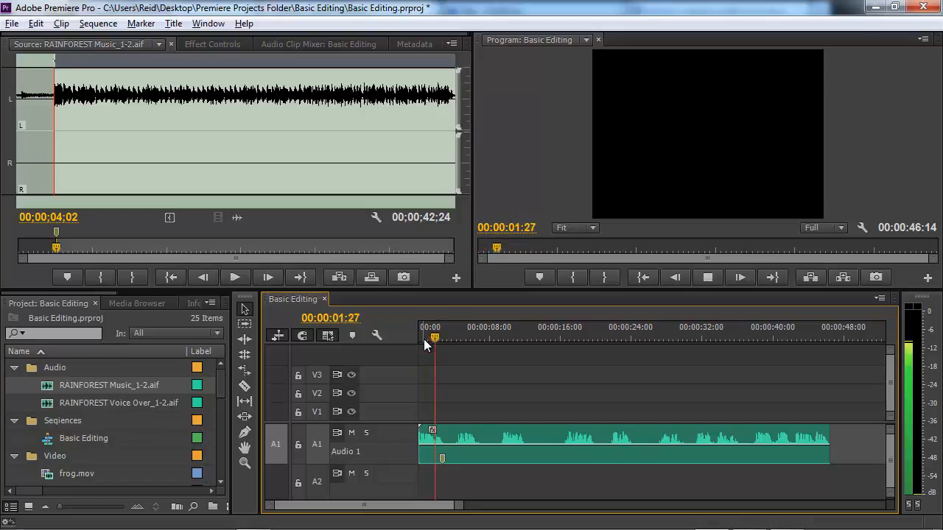
{"action": "key", "text": "space"}
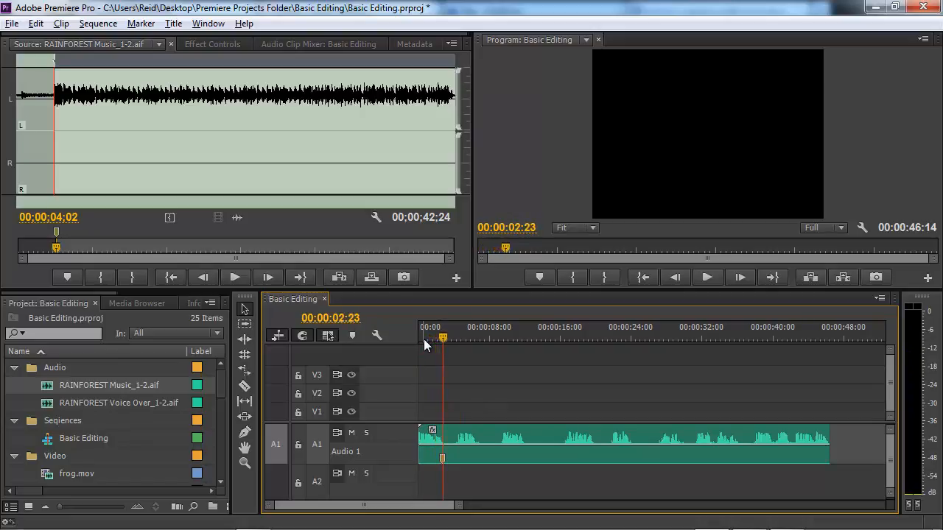
{"action": "key", "text": "i"}
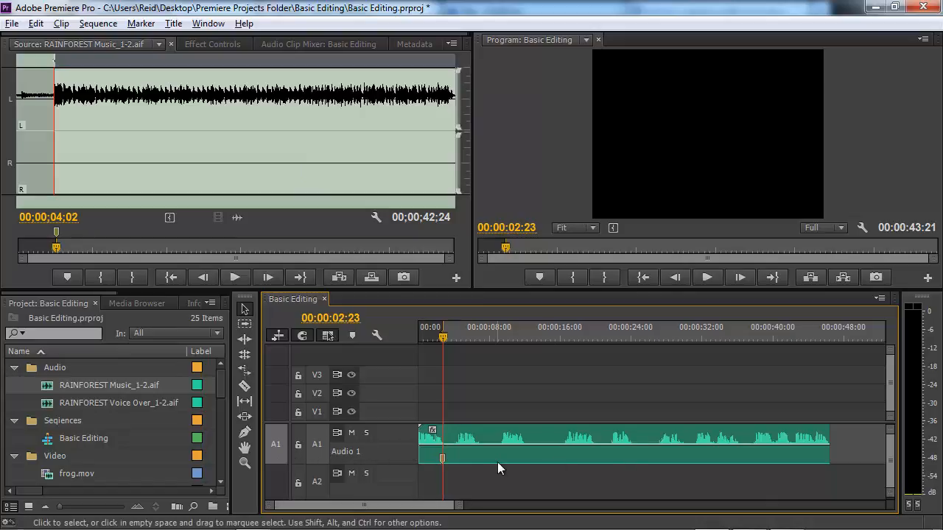
Try overwriting the music clip onto track A1 at the sequence In point and play the result
{"action": "left_click", "coordinate": [371, 275]}
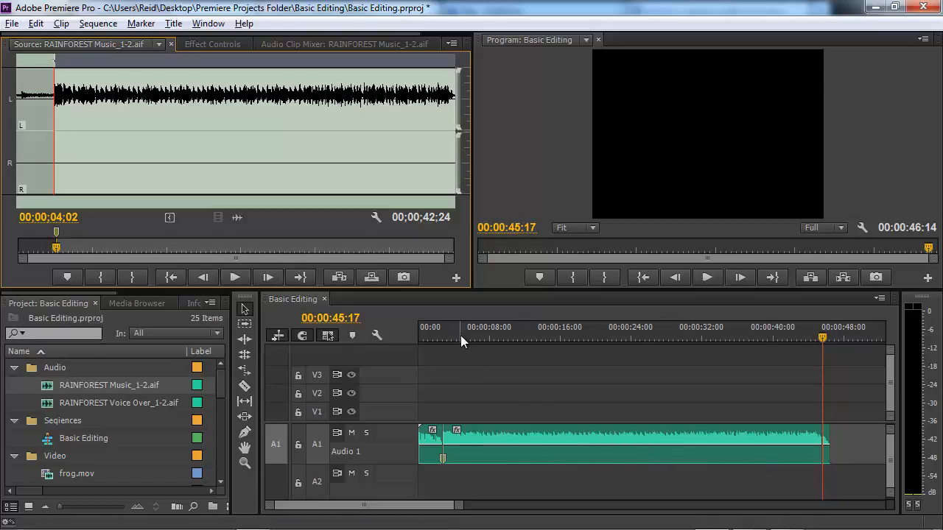
{"action": "left_click", "coordinate": [437, 333]}
{"action": "left_click_drag", "start_coordinate": [437, 331], "coordinate": [426, 331]}
{"action": "key", "text": "space"}
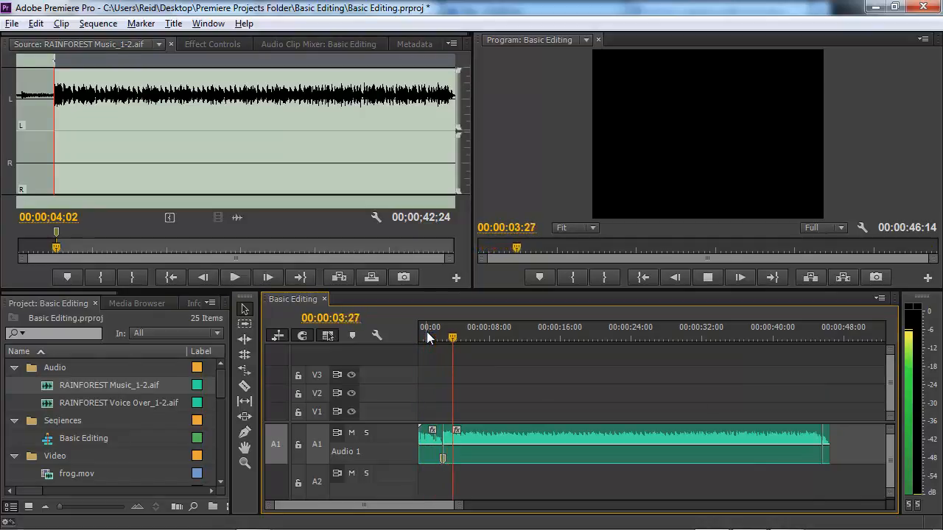
{"action": "key", "text": "space"}
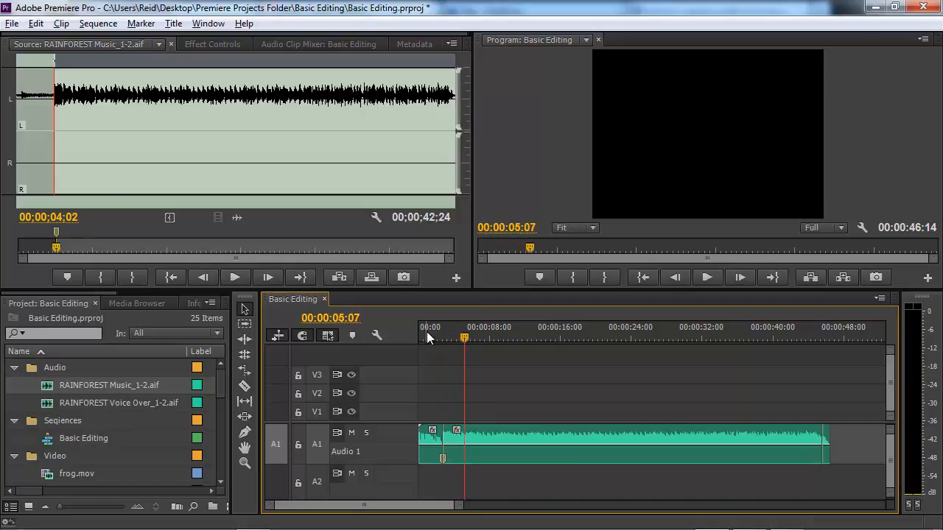
Undo the music overwrite on track A1
{"action": "left_click", "coordinate": [38, 24]}
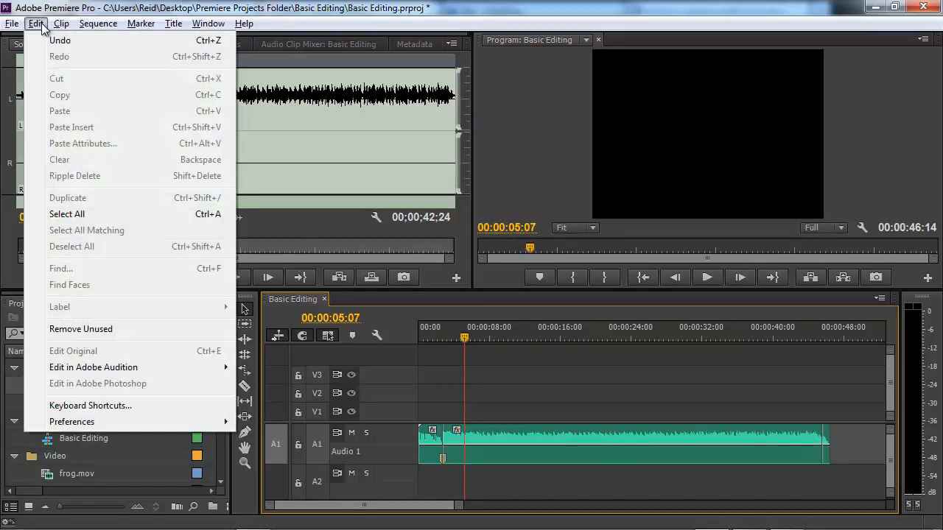
{"action": "left_click", "coordinate": [47, 47]}
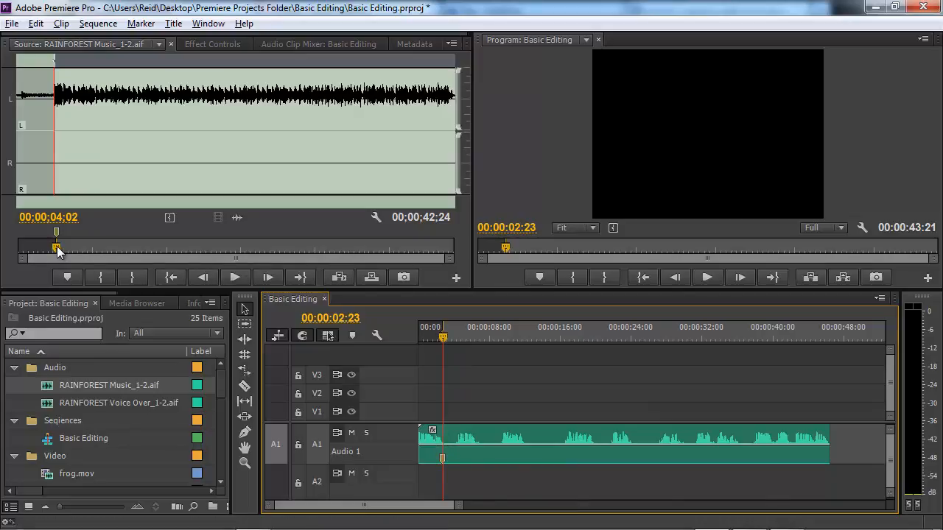
Target the source audio to track A2 and overwrite the music clip there at the sequence's In point
{"action": "left_click", "coordinate": [277, 481]}
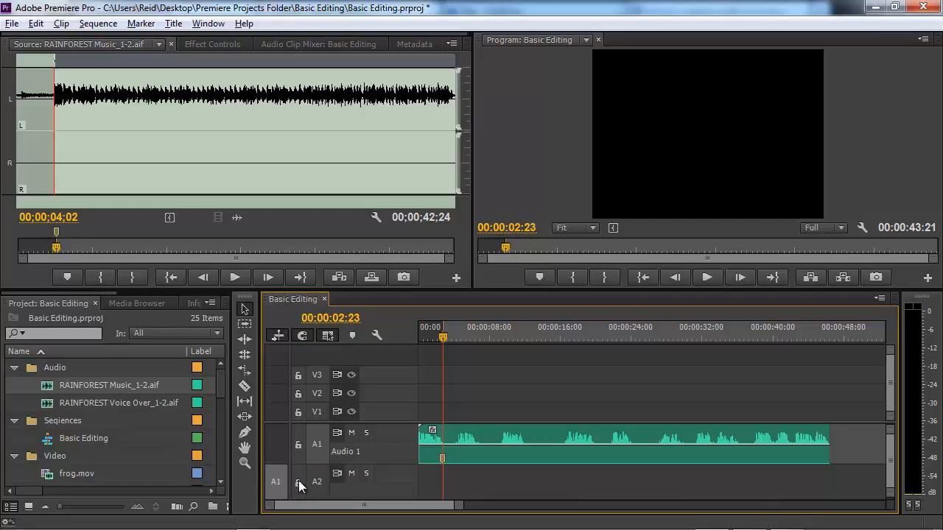
{"action": "left_click", "coordinate": [374, 279]}
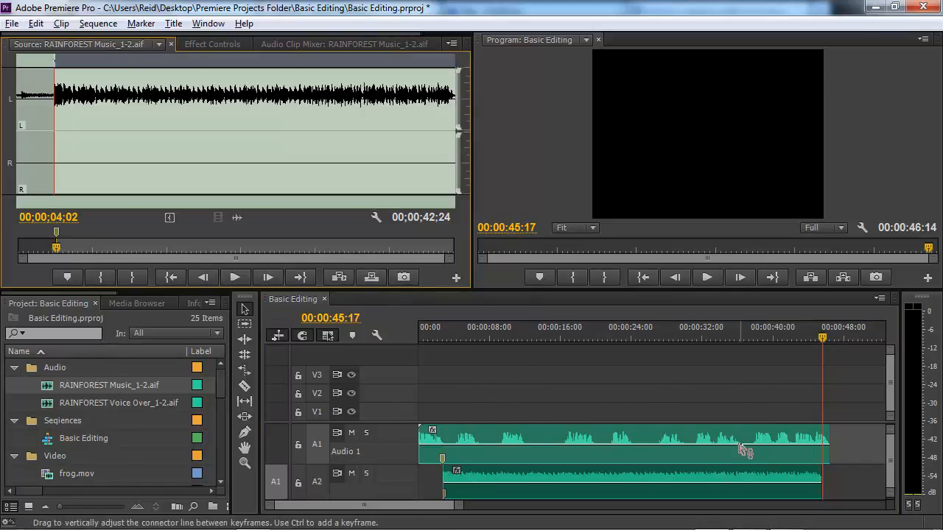
Play the sequence from the start to check the voice-over together with the music
{"action": "left_click_drag", "start_coordinate": [613, 324], "coordinate": [392, 325]}
{"action": "key", "text": "space"}
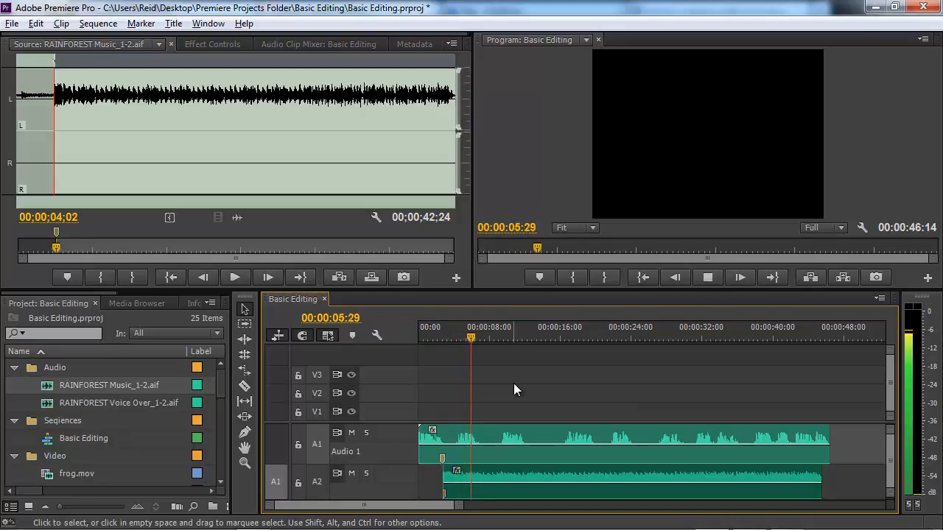
{"action": "key", "text": "space"}
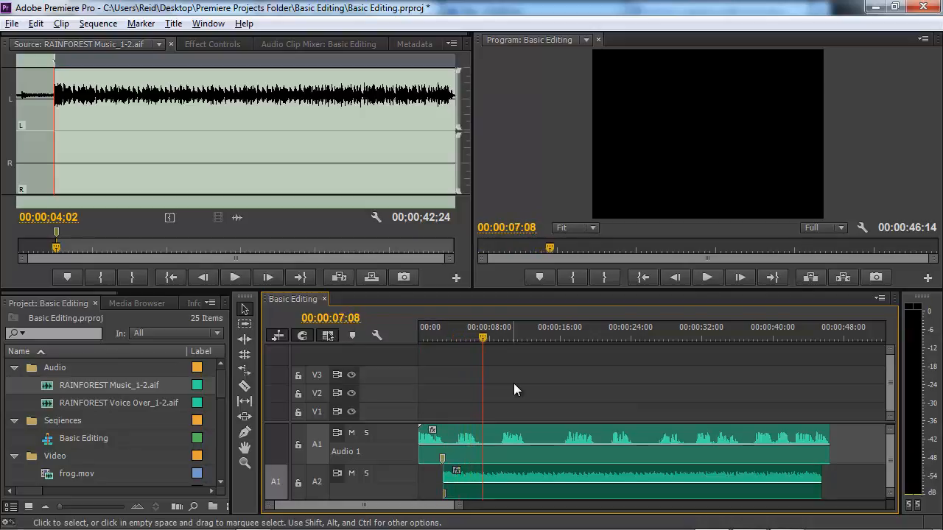